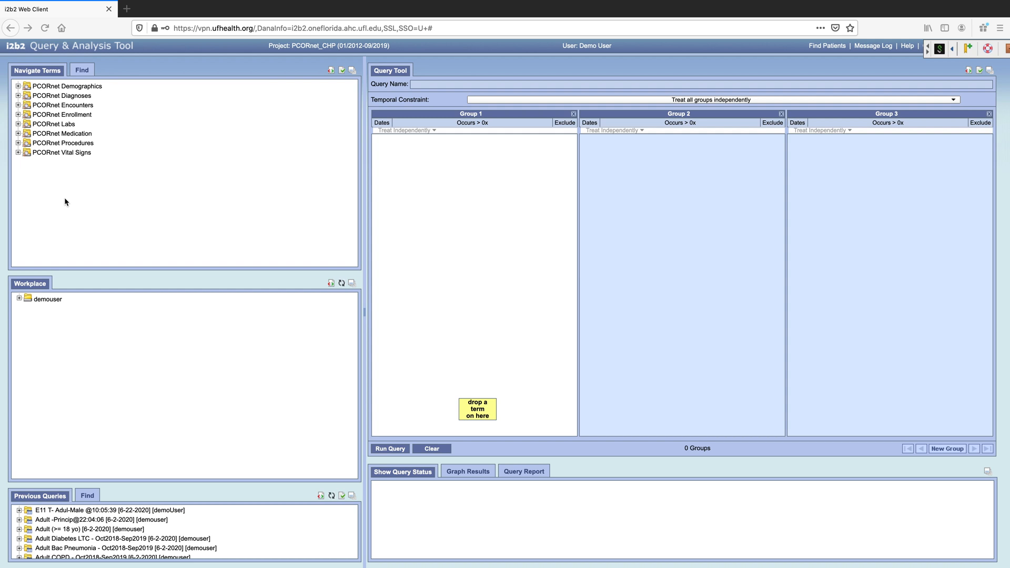
# Browse the PCORnet Diagnoses hierarchy through ICD-10-CM and E00-E89 to the E08-E13 Diabetes mellitus codes, and view the term search option.
pyautogui.click(42, 75)
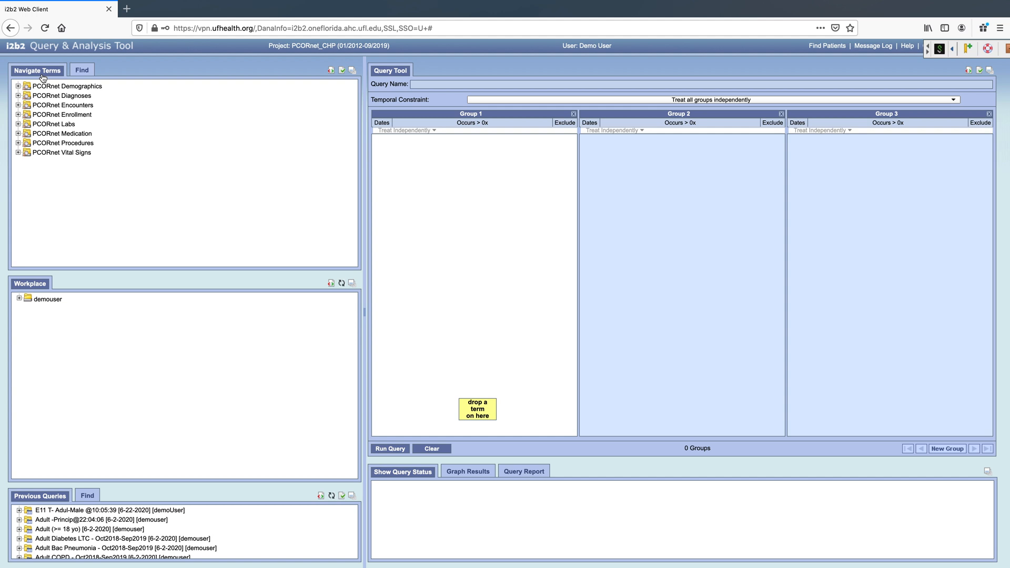
pyautogui.doubleClick(26, 97)
pyautogui.doubleClick(55, 105)
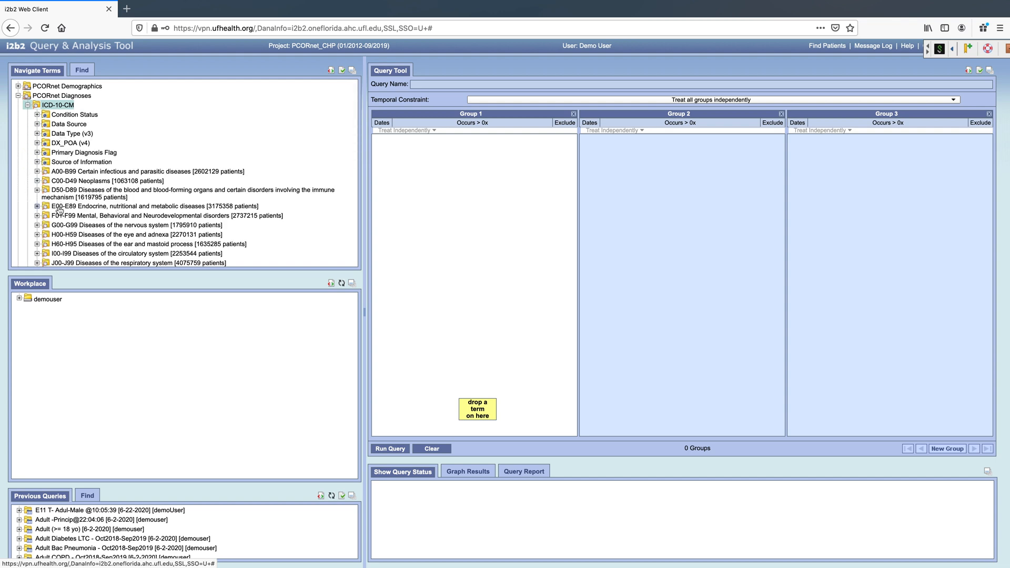
pyautogui.doubleClick(115, 207)
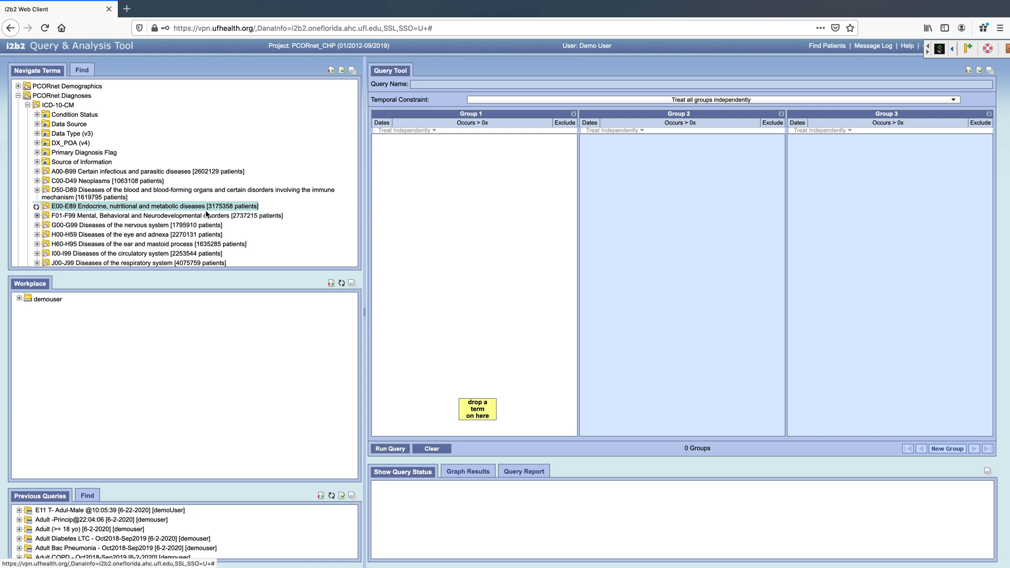
pyautogui.scroll(-4, 206, 213)
pyautogui.scroll(-3, 182, 224)
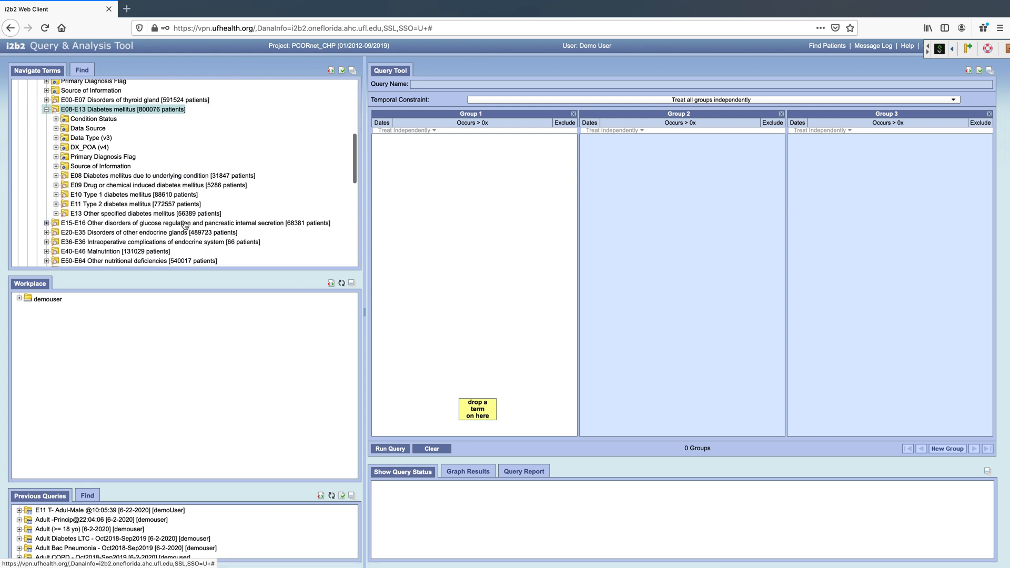
pyautogui.hscroll(1, 185, 224)
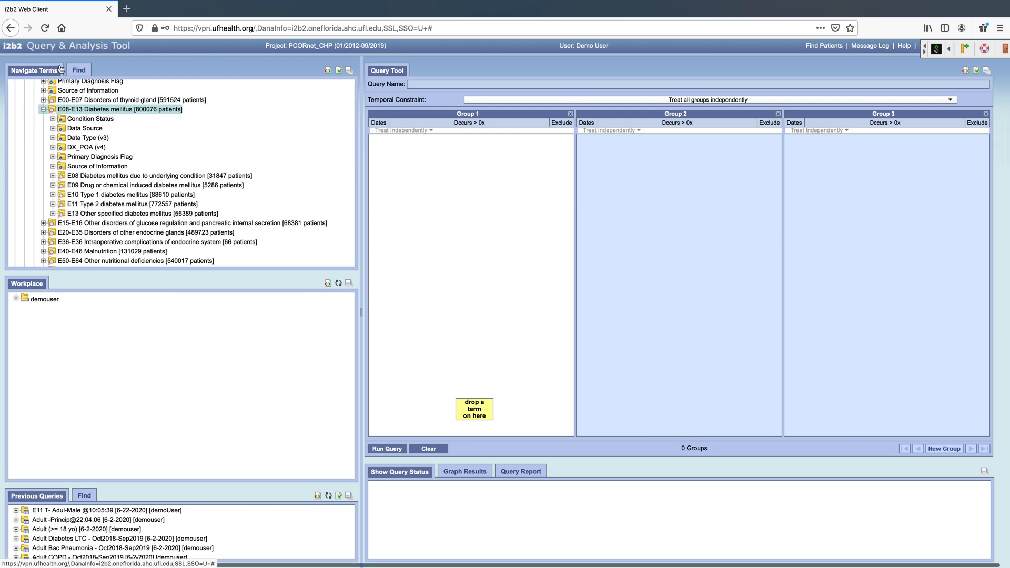
pyautogui.click(83, 72)
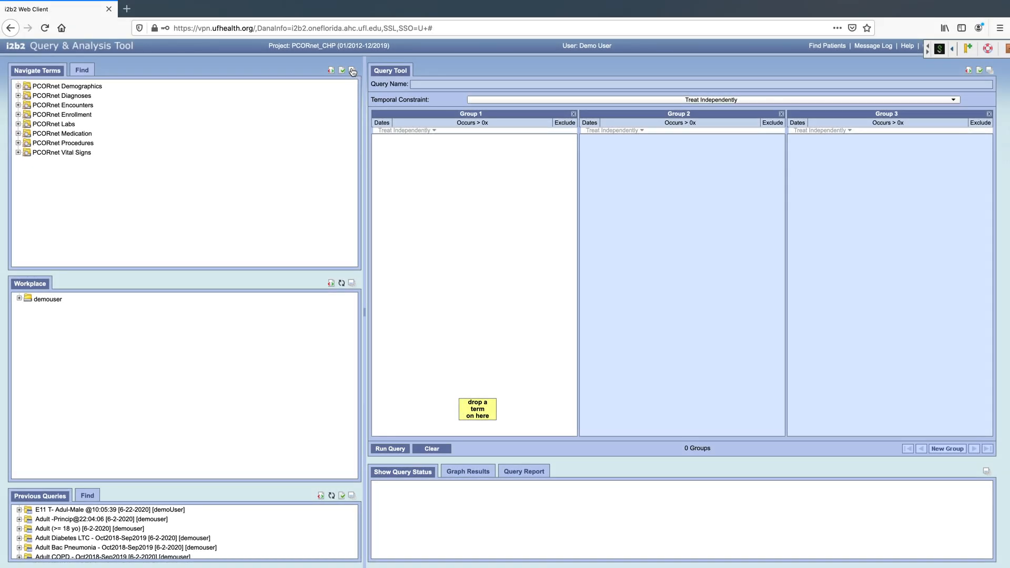
# Enlarge the terms view and add the ICD-10-CM term E08-E13 Diabetes mellitus, under E00-E89, to Group 1 of the query.
pyautogui.click(352, 71)
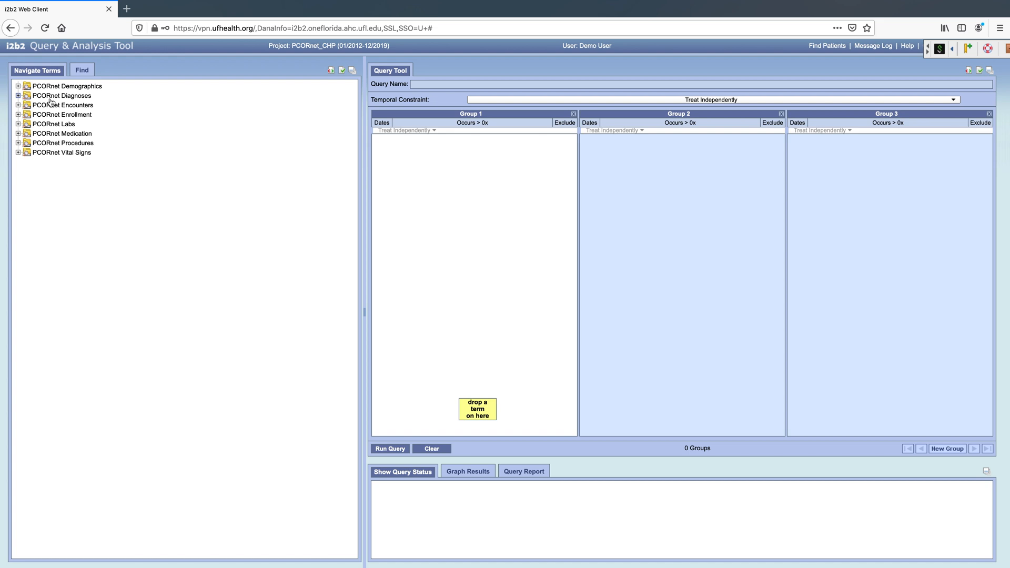
pyautogui.click(19, 95)
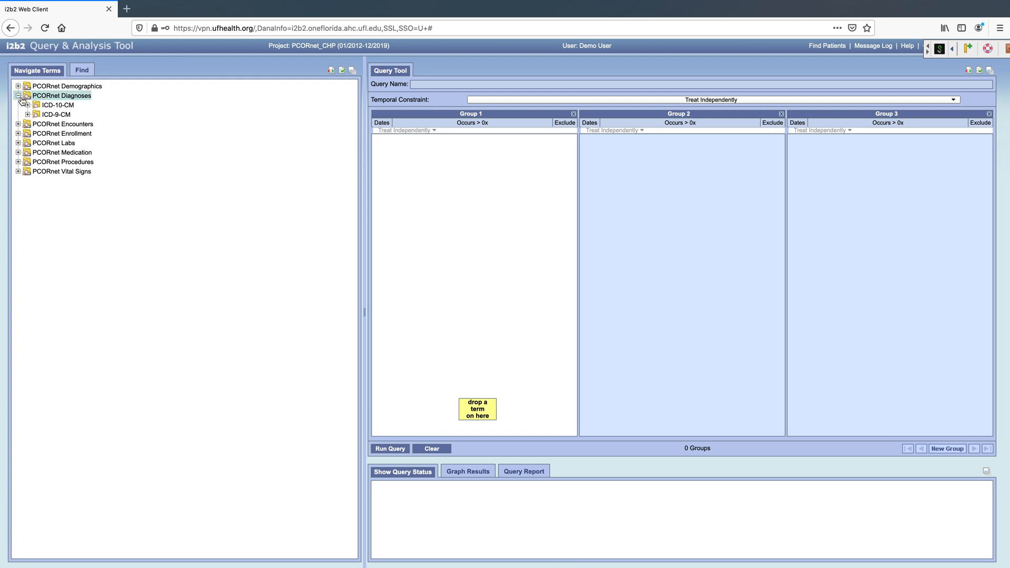
pyautogui.click(26, 105)
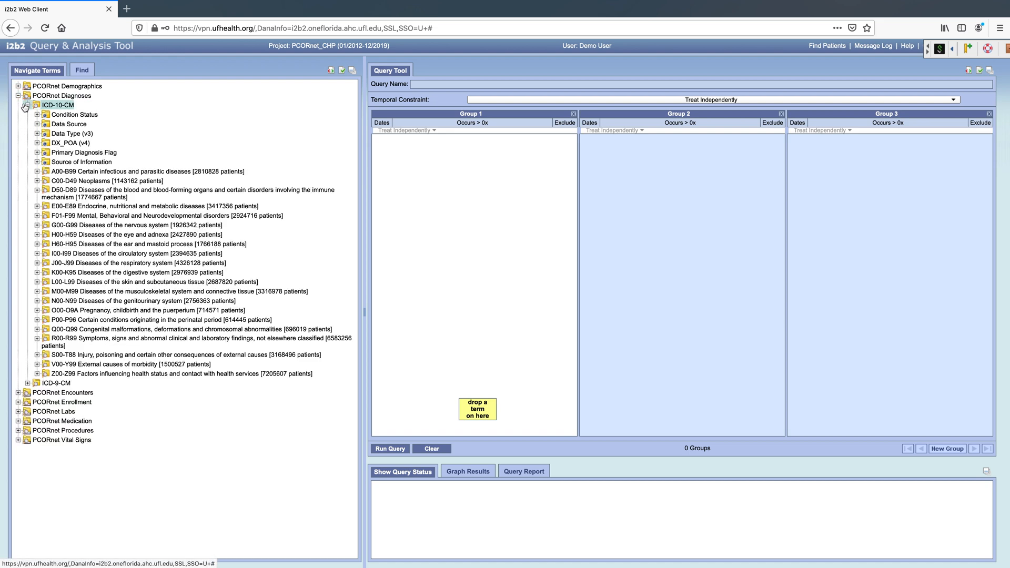
pyautogui.click(37, 206)
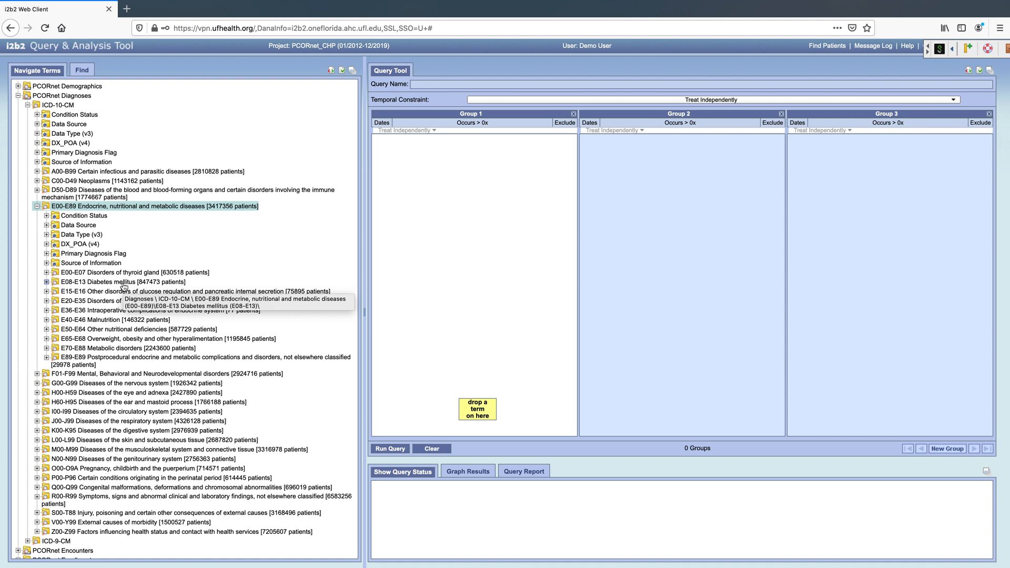
pyautogui.moveTo(123, 287); pyautogui.dragTo(449, 268)
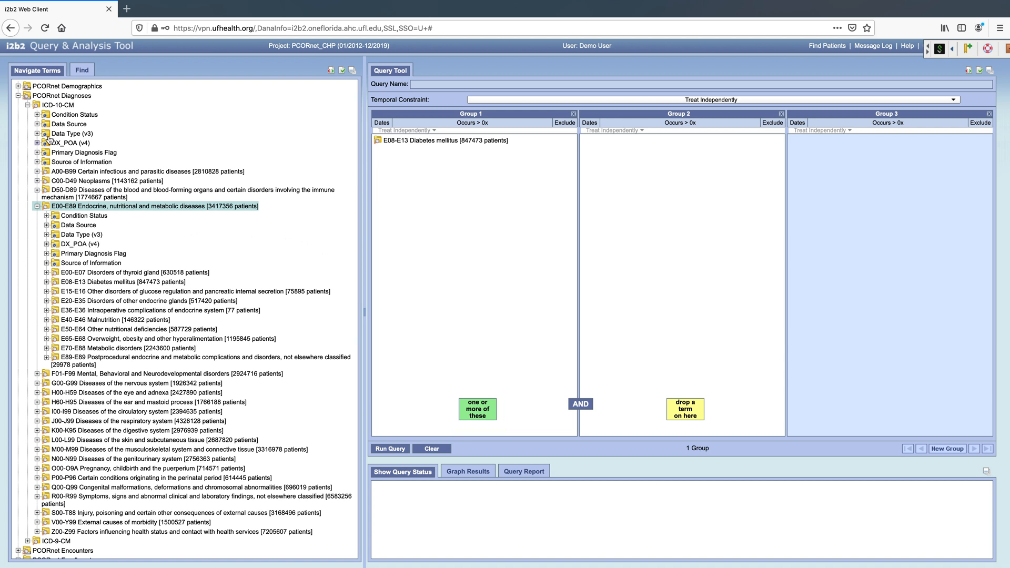
# Add the ICD-9-CM term 250 Diabetes mellitus, under 240-279.99 and 249-259.99, to Group 1 of the query.
pyautogui.click(28, 105)
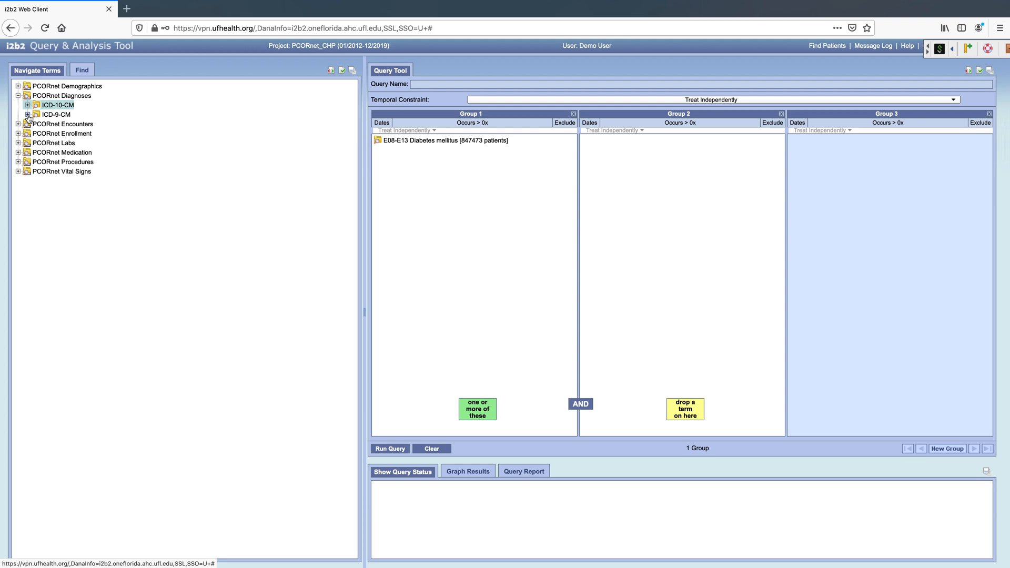
pyautogui.click(28, 115)
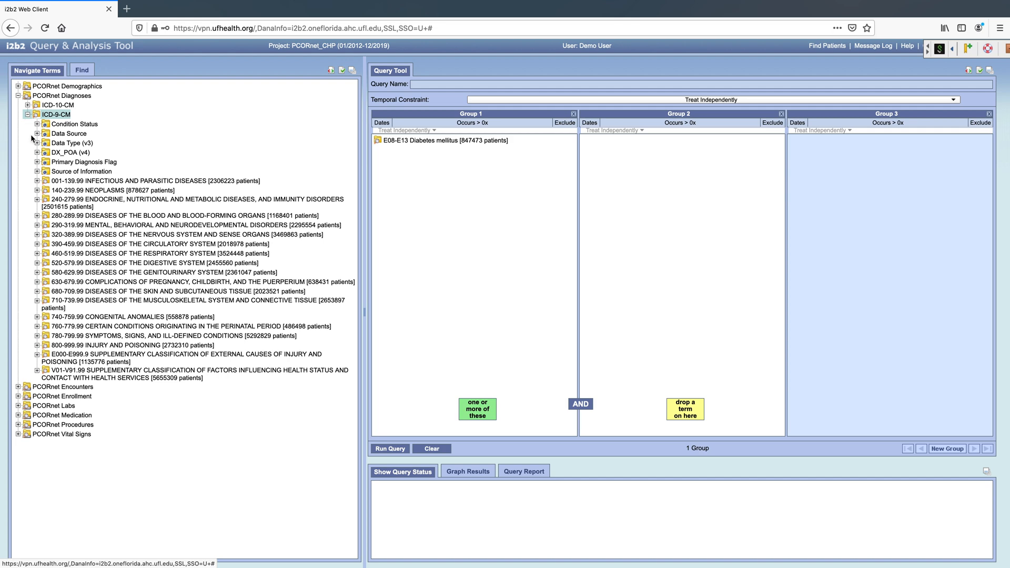
pyautogui.click(37, 200)
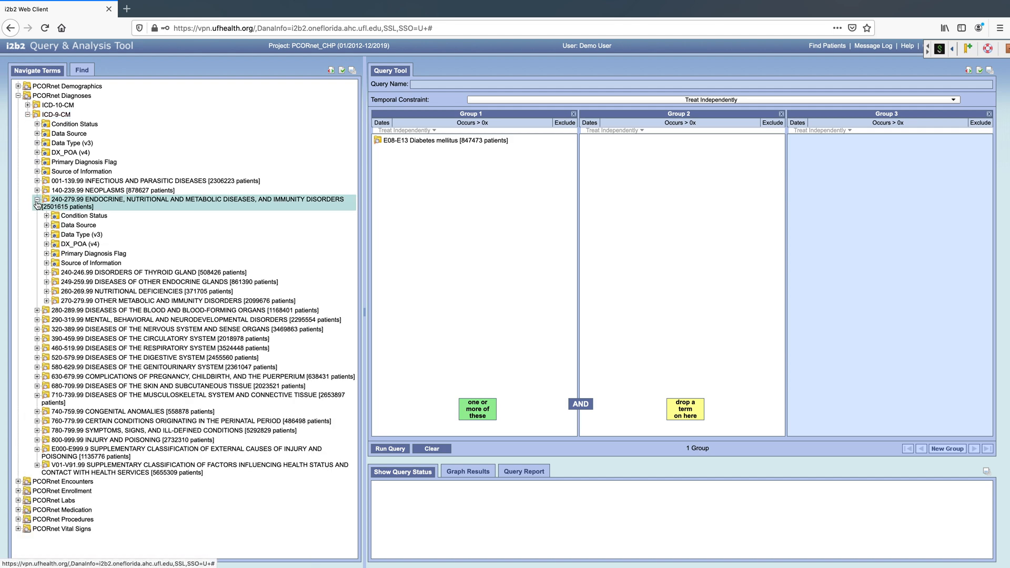
pyautogui.click(47, 283)
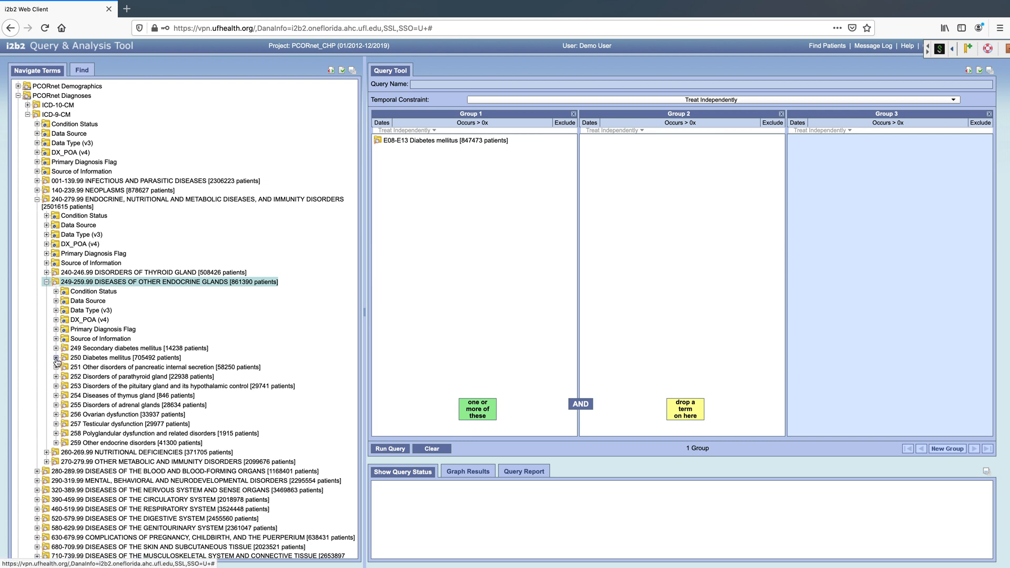
pyautogui.moveTo(76, 360); pyautogui.dragTo(448, 271)
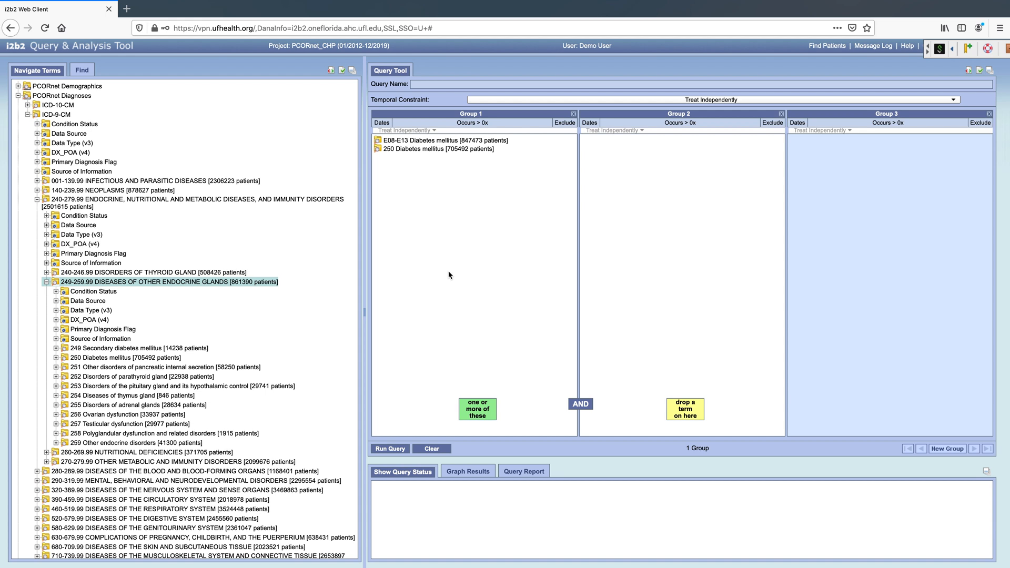
# Run the query for the number of patients, changing the name before the time suffix to Diabetes mellitus v1.
pyautogui.click(394, 449)
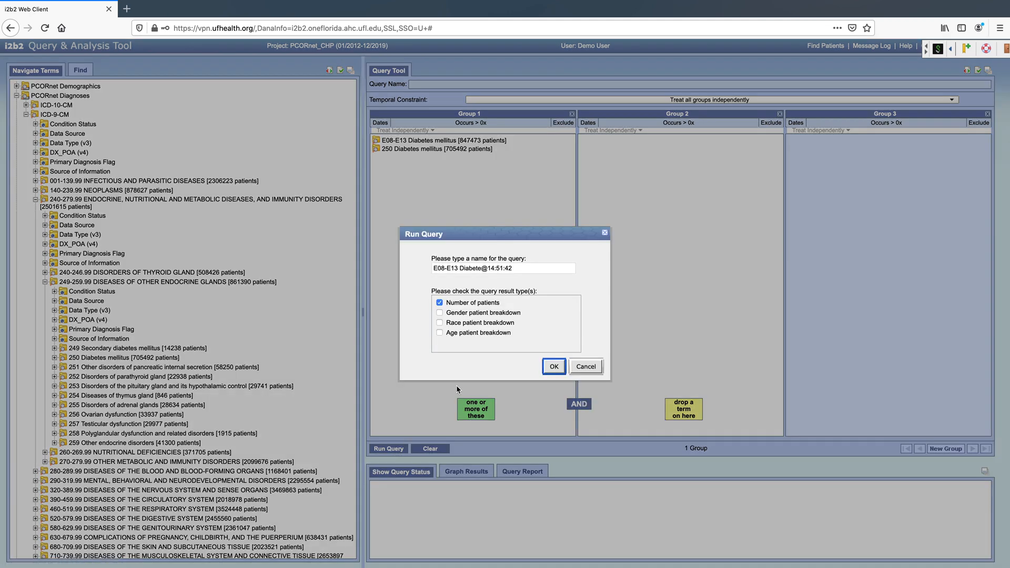
pyautogui.moveTo(484, 268); pyautogui.dragTo(404, 269)
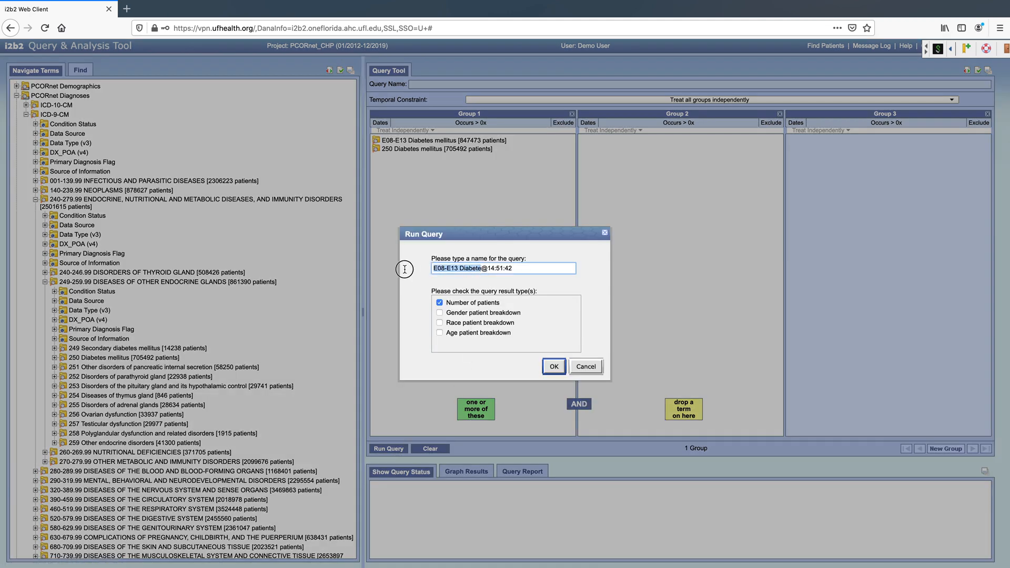
pyautogui.write('Diabetes mellitu')
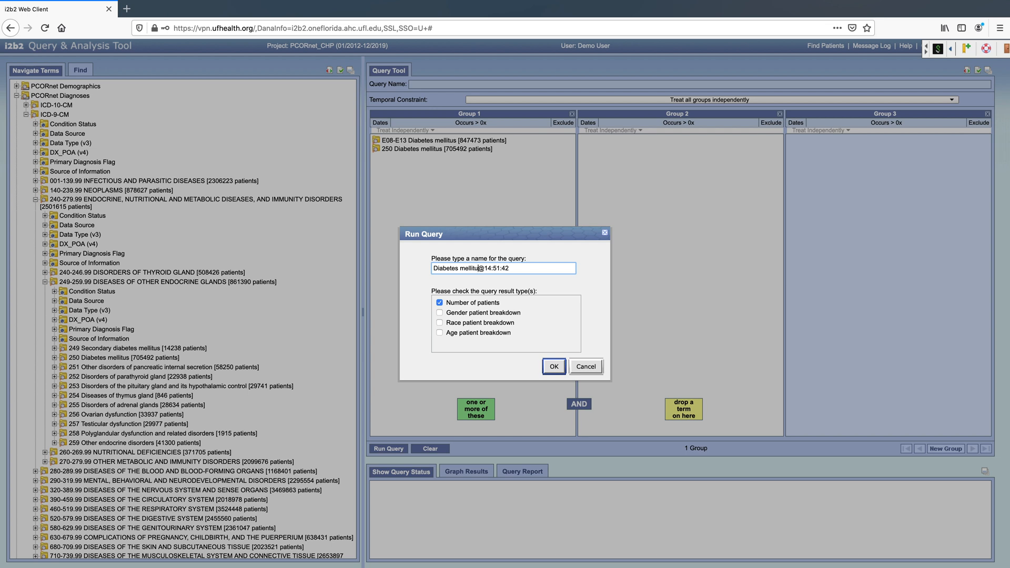
pyautogui.write('s v1')
pyautogui.click(554, 367)
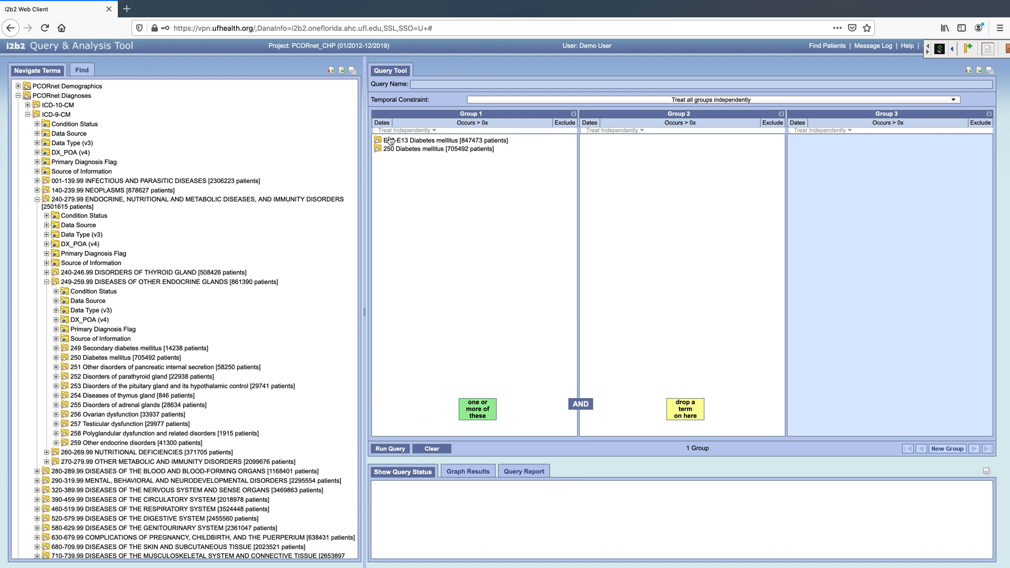
# Restore the terms view to normal size and expand the previous query Diabetes mellitus v1 down to its patient count result.
pyautogui.click(353, 71)
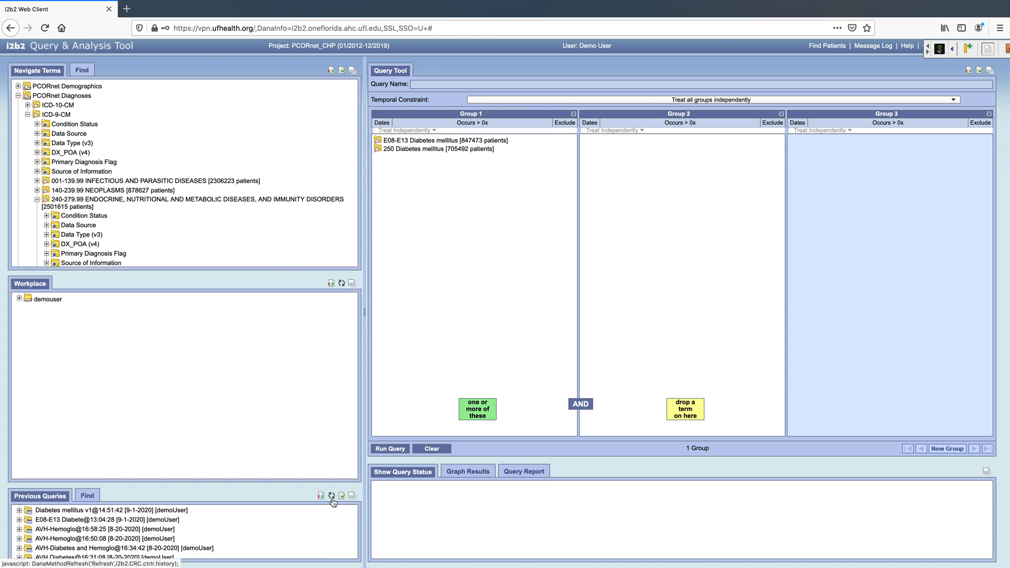
pyautogui.click(19, 510)
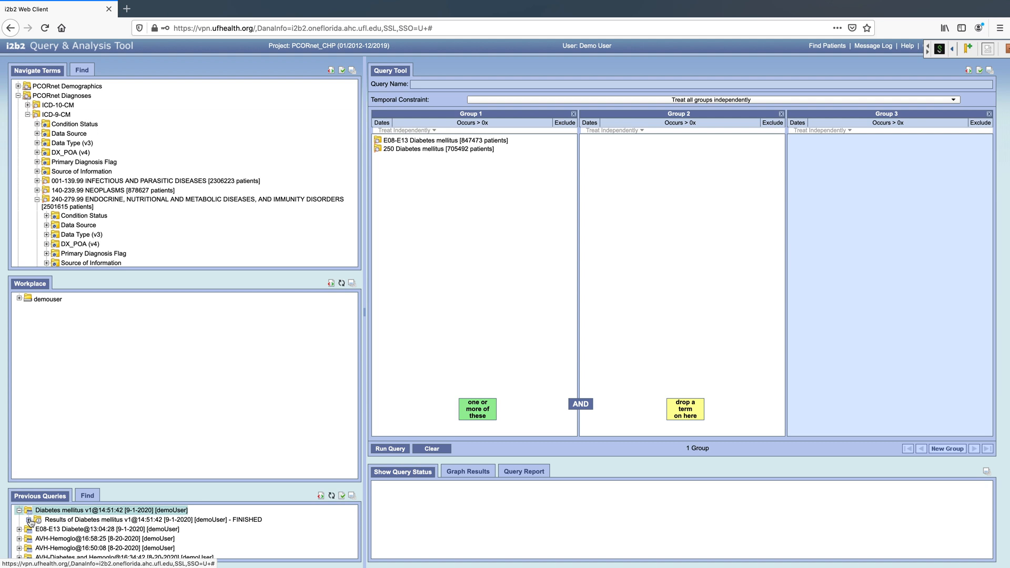
pyautogui.click(29, 520)
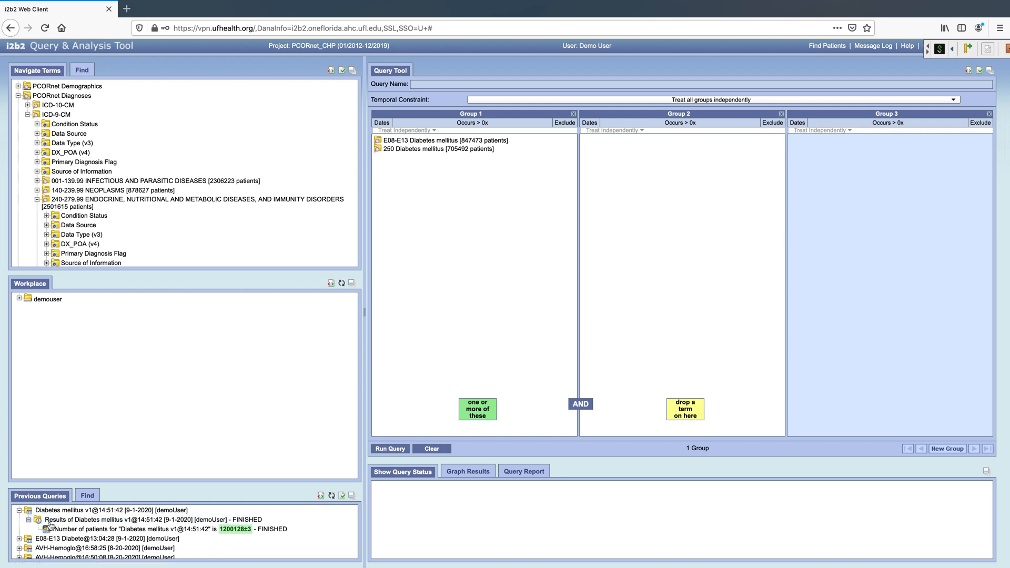
# Load the previous query Diabetes mellitus v1 into the Query Tool and view its status, graph results and query report.
pyautogui.moveTo(53, 511); pyautogui.dragTo(491, 84)
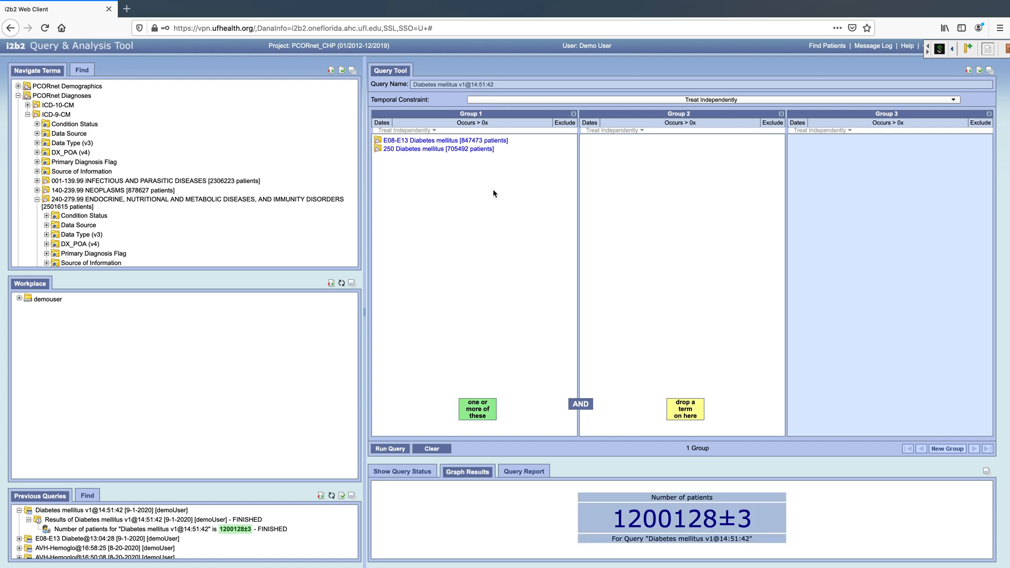
pyautogui.click(414, 473)
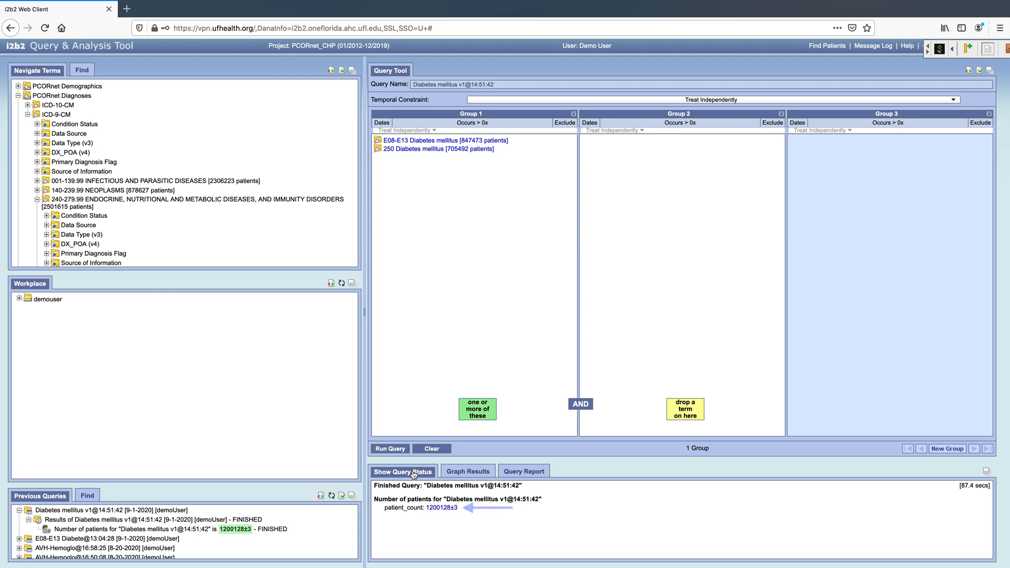
pyautogui.click(484, 474)
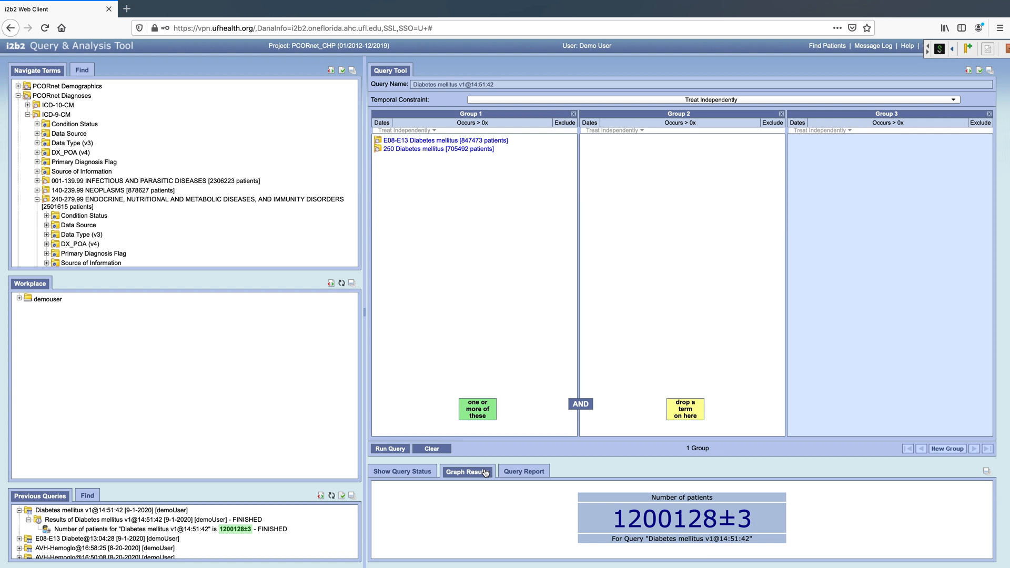
pyautogui.click(531, 475)
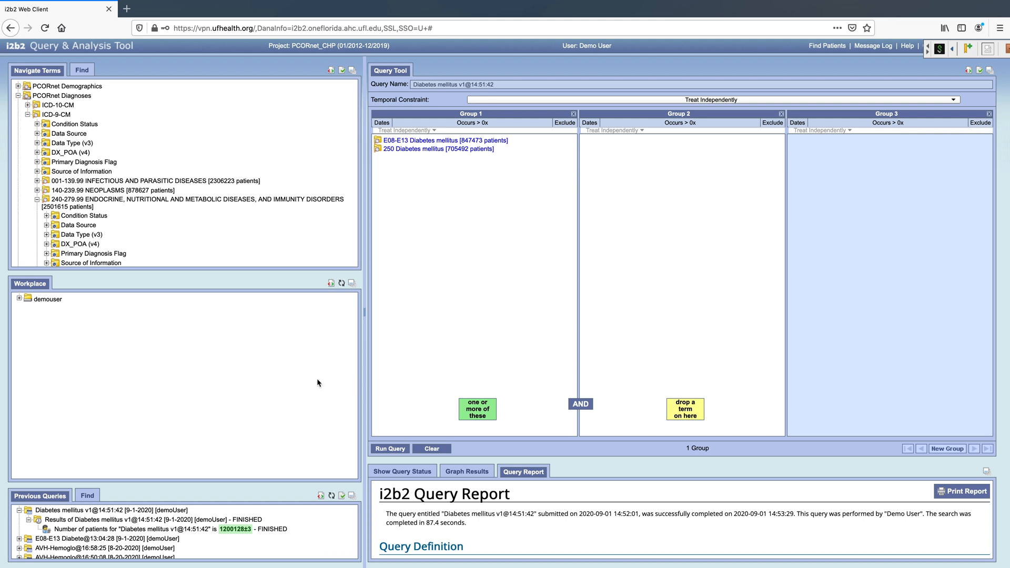
# Create a folder named i2b2 tutorials under demouser in the Workplace and store the Diabetes mellitus v1 query in it.
pyautogui.rightClick(48, 302)
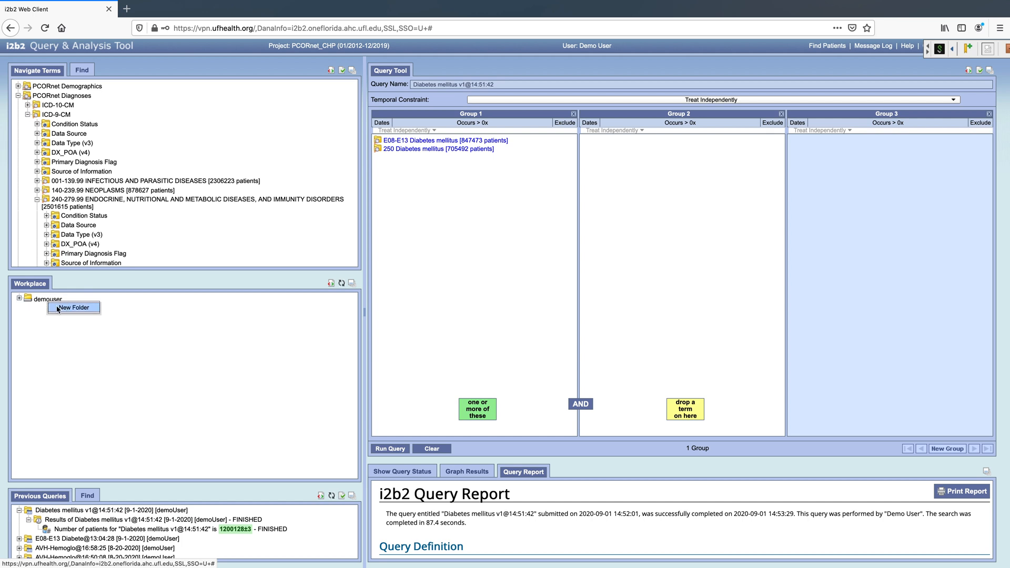
pyautogui.click(58, 309)
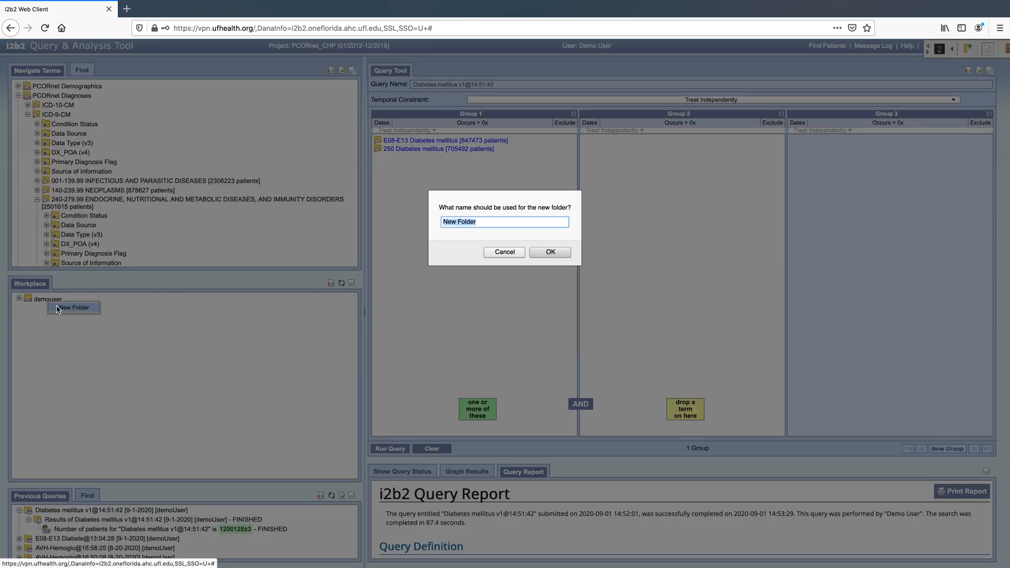
pyautogui.write('i2b2 tutorials')
pyautogui.press('Return')
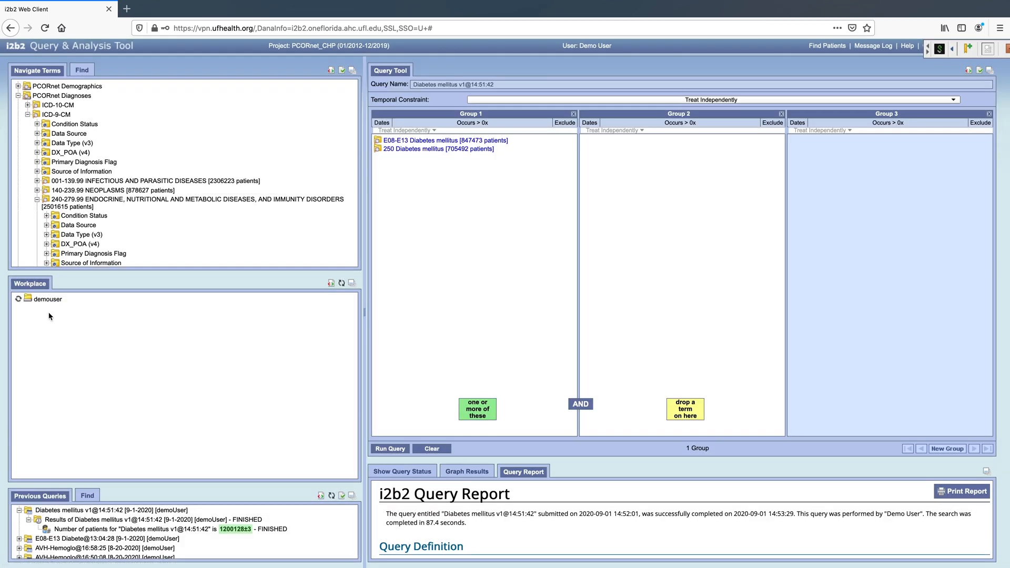
pyautogui.moveTo(47, 510); pyautogui.dragTo(60, 310)
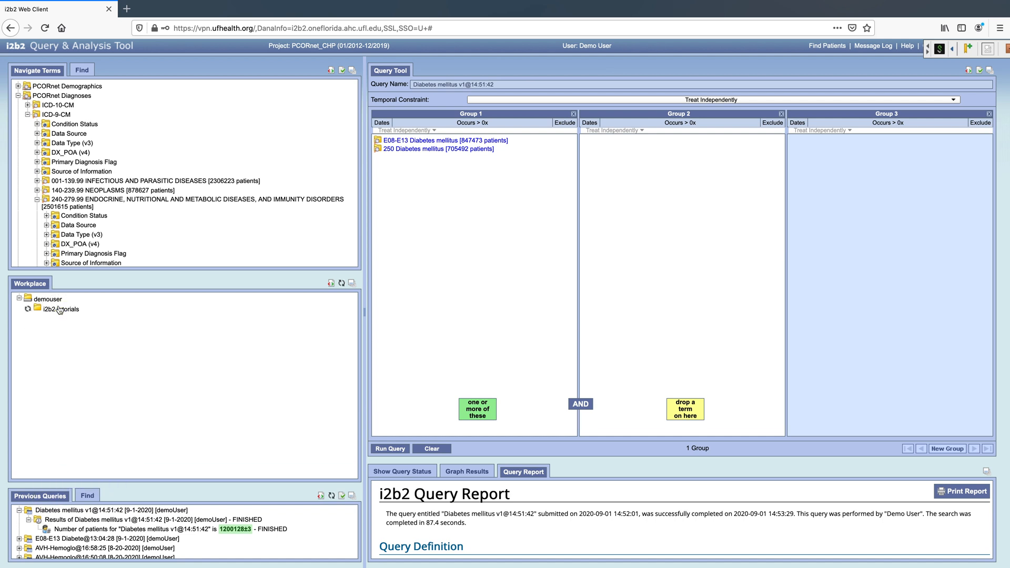